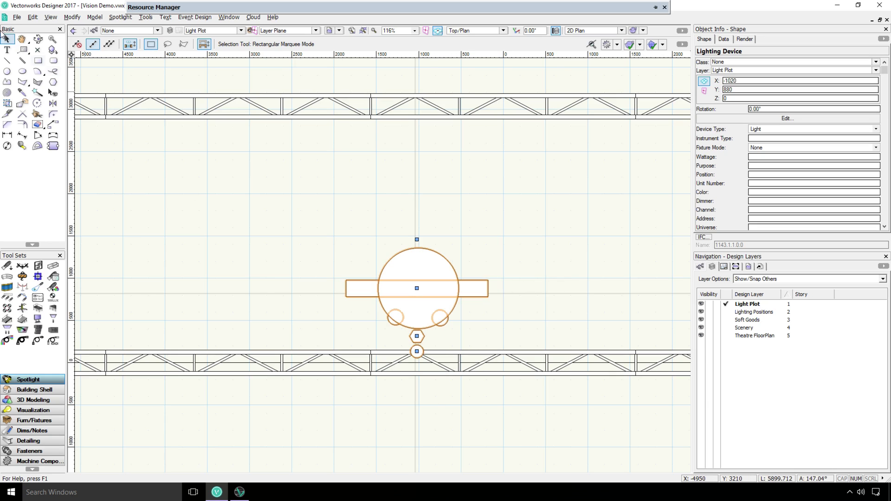
Step: View the fixture in front elevation, compare it with the featureless red Vision render, then return
left_click(17, 17)
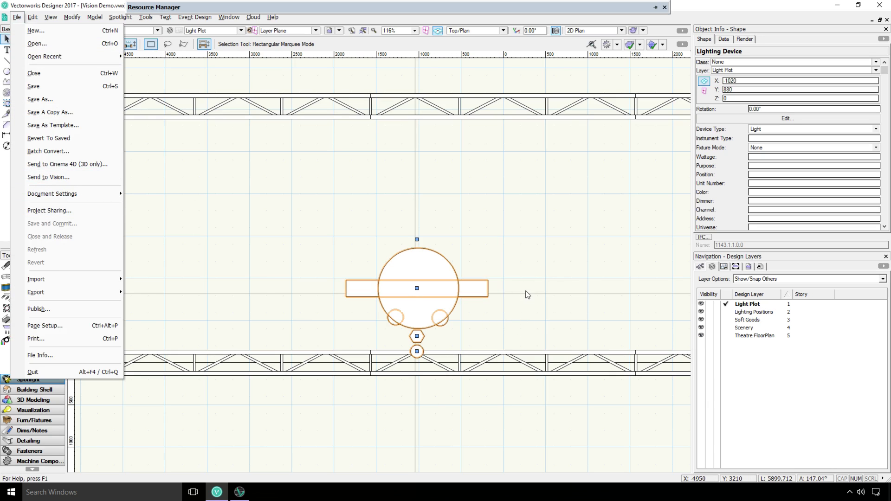
left_click(527, 294)
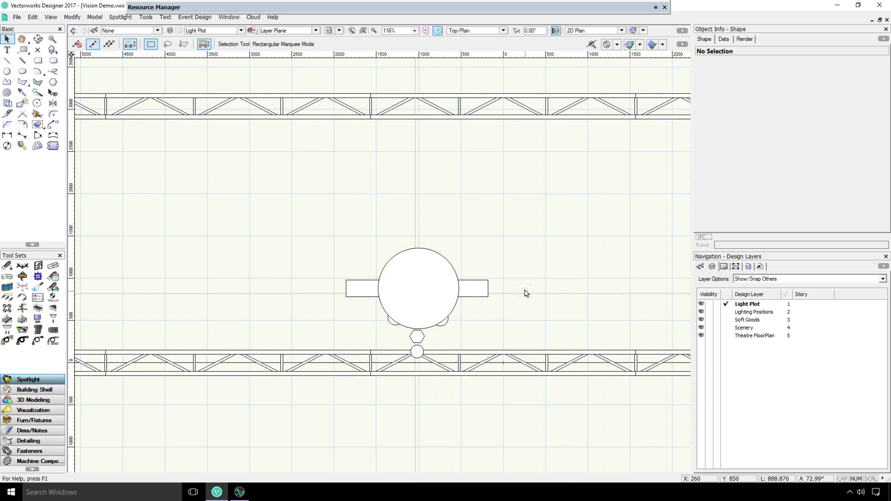
key("KP_2")
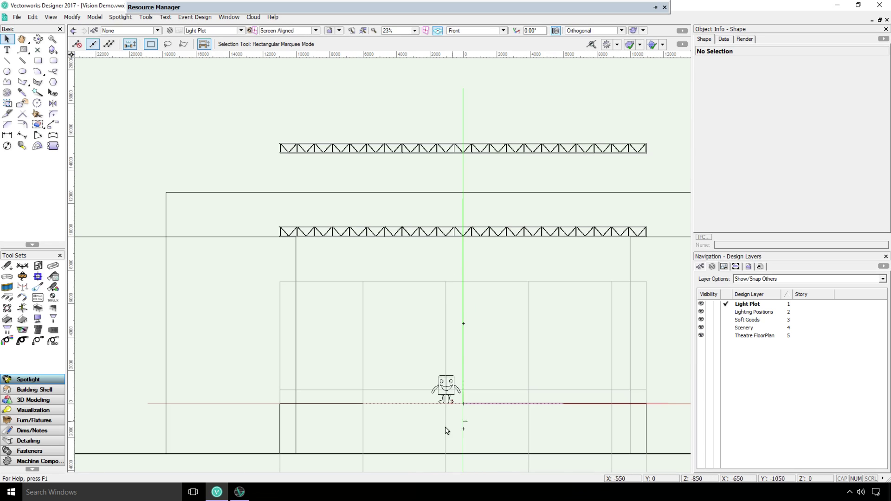
scroll(446, 431, "up", 5)
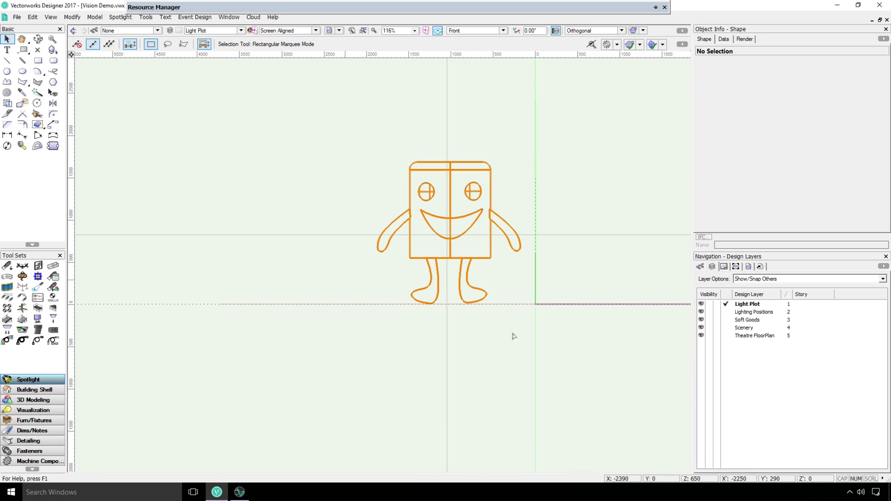
left_click(238, 493)
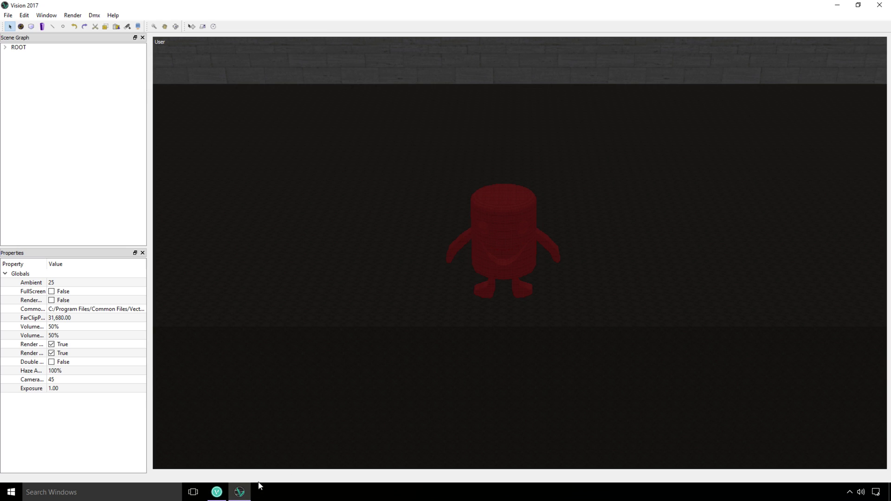
left_click(217, 493)
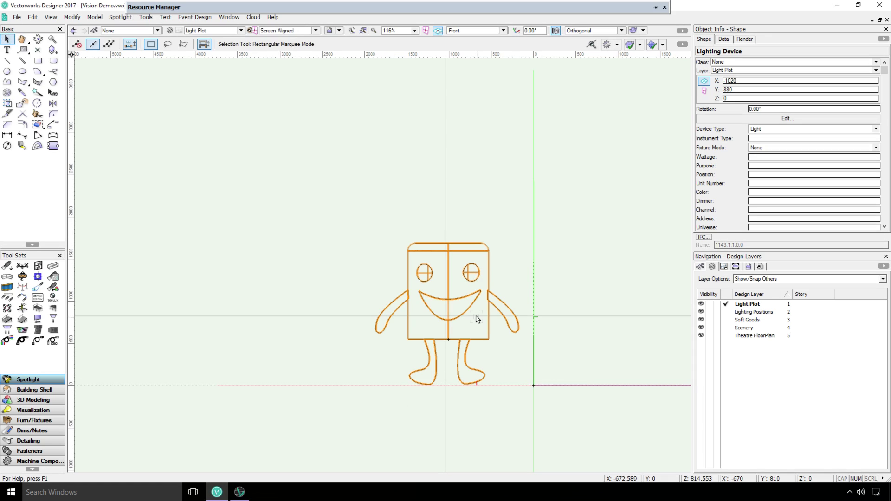
Step: Return to Top/Plan, browse Vision fixtures to Ayrton Cosmopix-R 20 Channel, then cancel without assigning
key("ctrl+5")
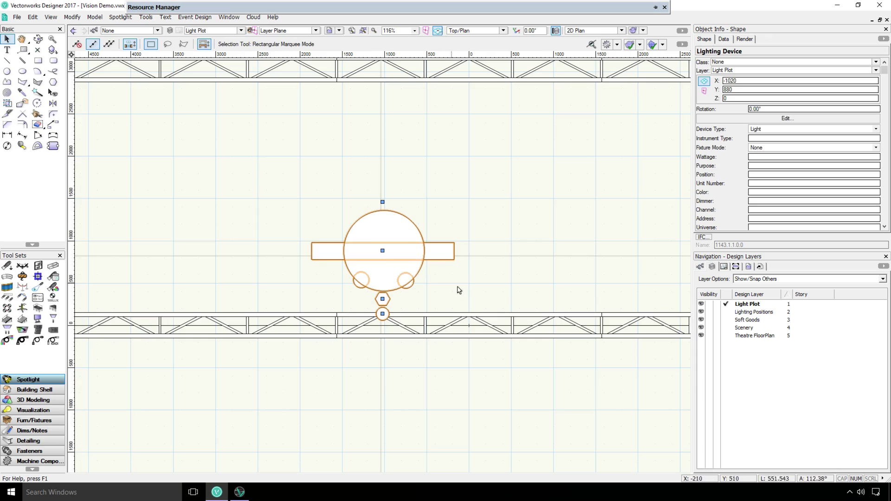
left_click(764, 151)
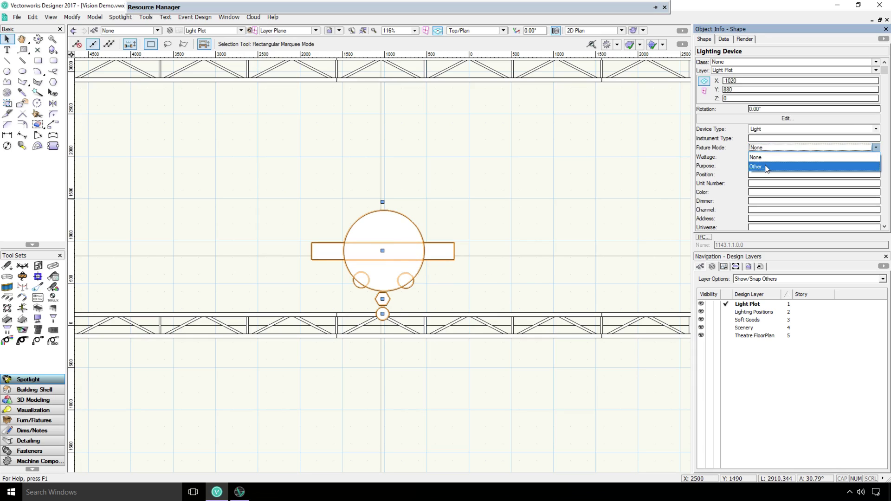
left_click(766, 169)
left_click(331, 185)
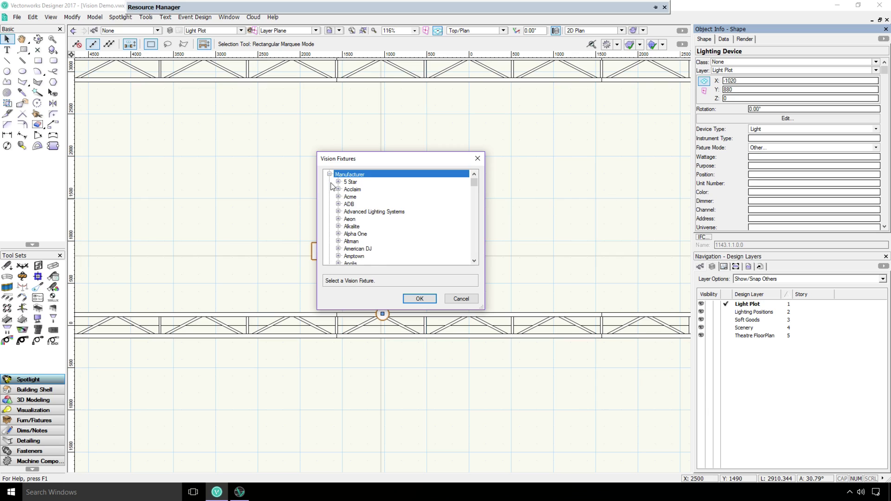
scroll(401, 211, "down", 3)
scroll(398, 210, "down", 2)
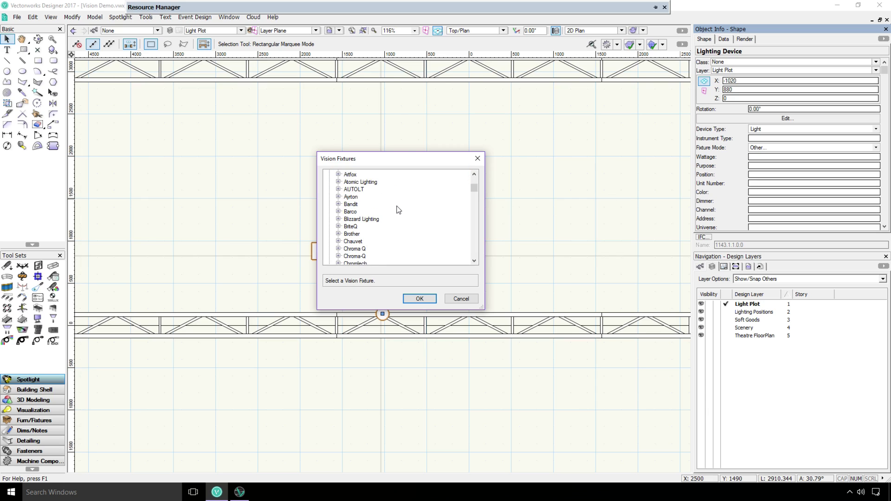
left_click(339, 197)
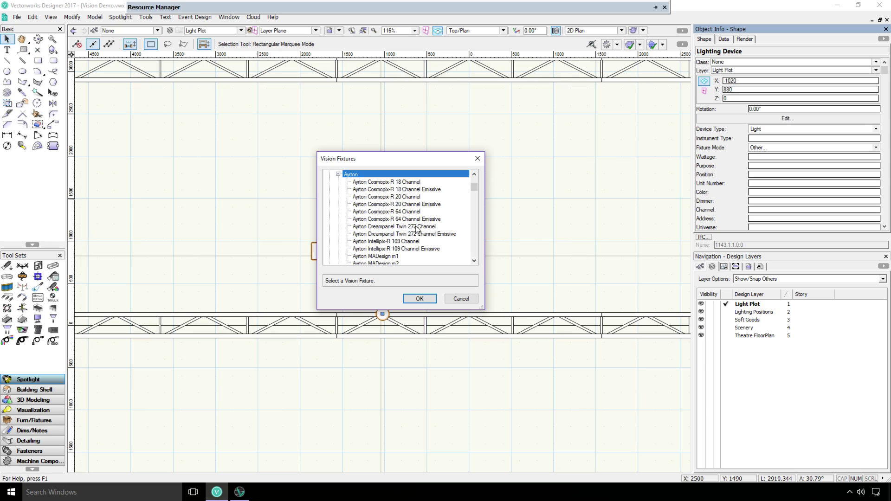
left_click(417, 197)
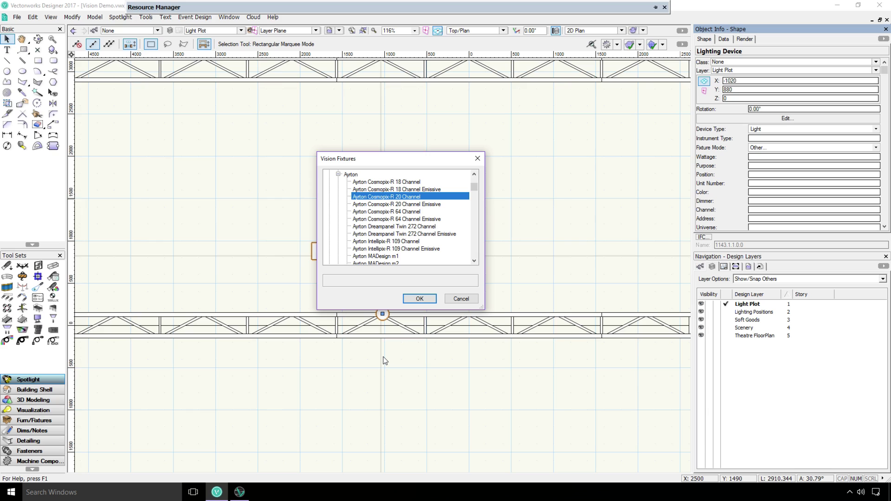
left_click(461, 299)
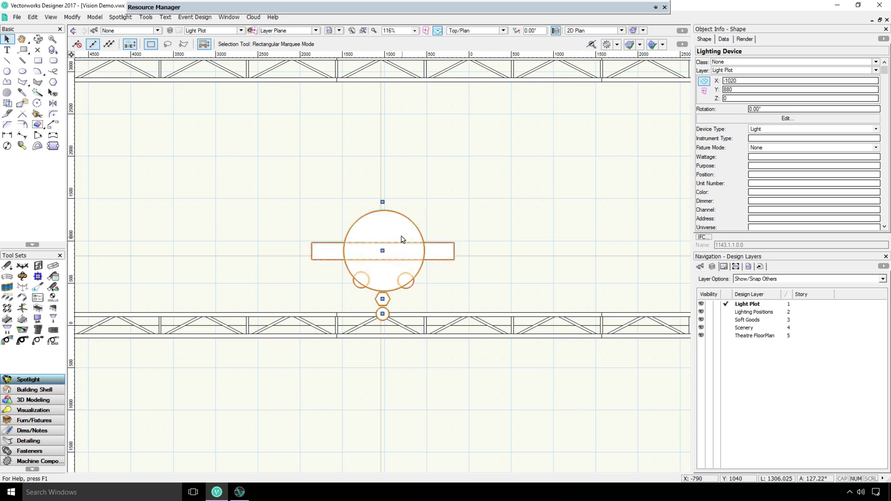
Step: Delete the round fixture and place the smiley Totally a Fixture symbol between the trusses
key("Delete")
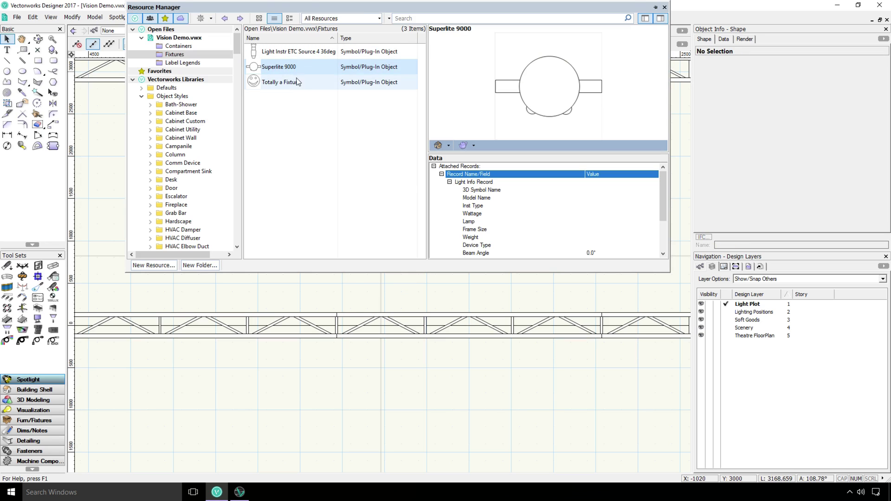
double_click(296, 82)
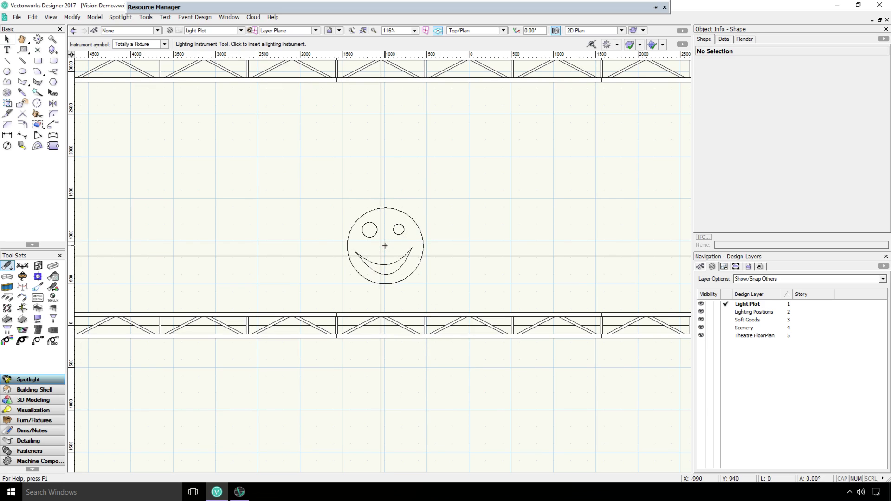
left_click(384, 245)
key("x")
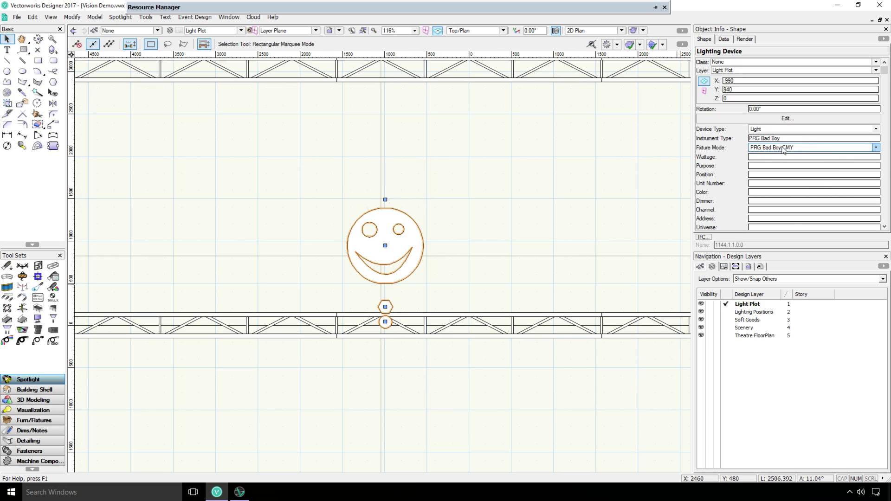
Step: Send the drawing to Vision and load the new scene past the save prompt
left_click(15, 17)
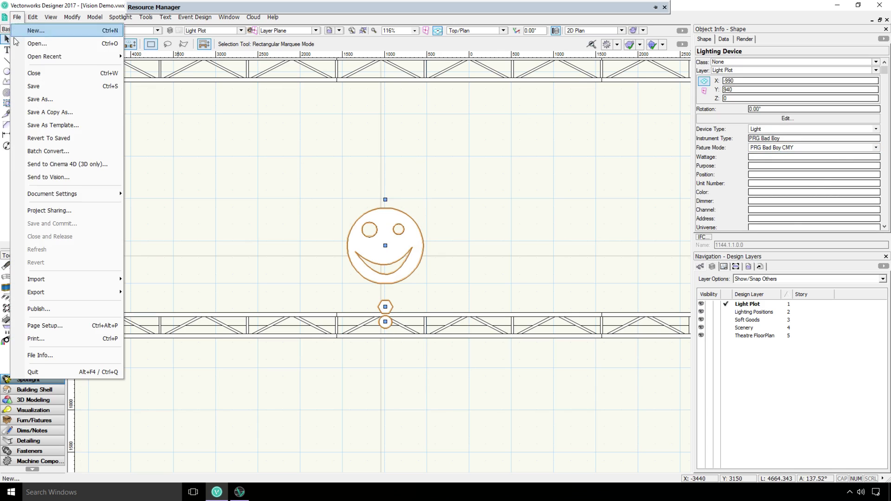
left_click(35, 175)
left_click(236, 495)
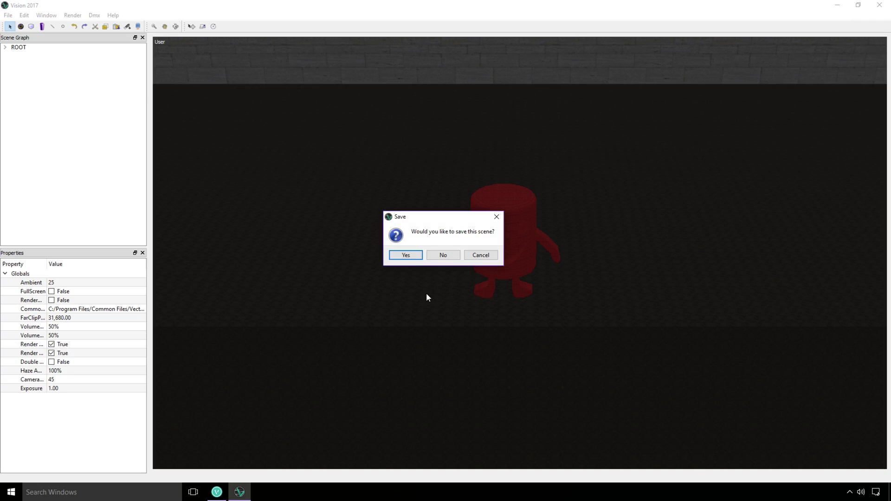
left_click(443, 255)
Step: Select the PRG Bad Boy CMY fixture under ROOT > New Layer in the Scene Graph
left_click(5, 47)
left_click(14, 56)
left_click(70, 71)
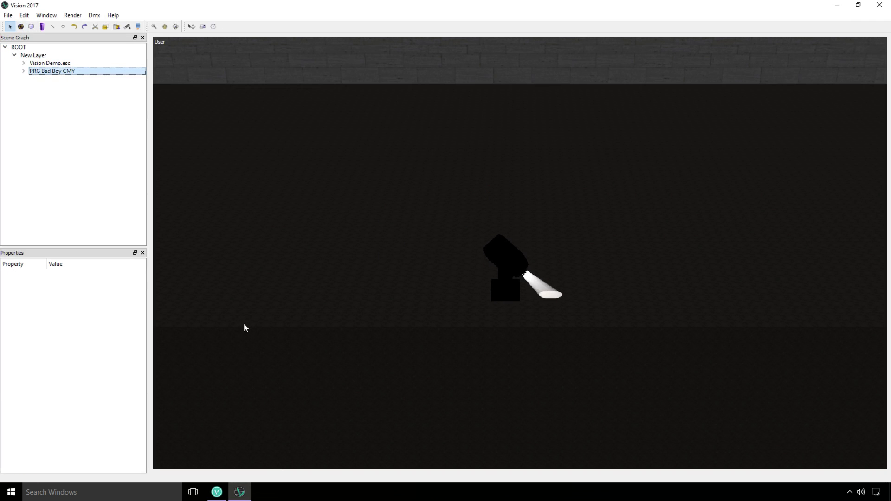
Step: Delete the smiley fixture and copy the Chauvet Rogue R1 Wash Inst Type from Rogue.vwx
left_click(213, 496)
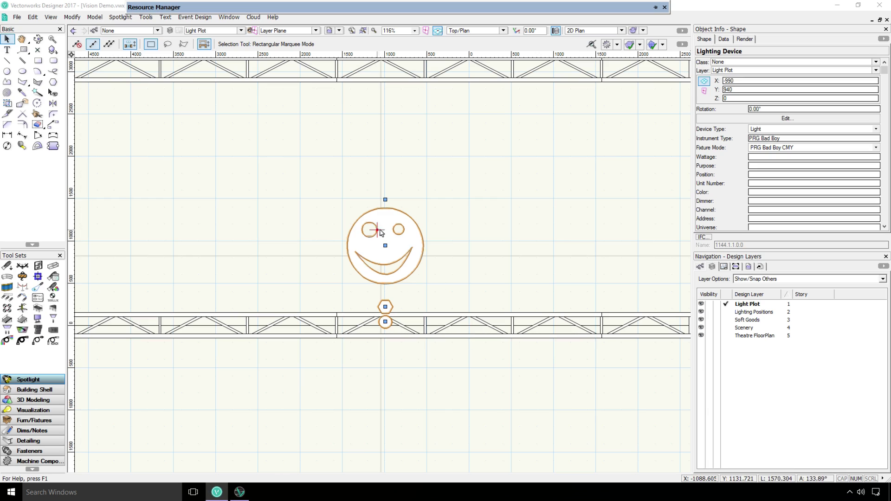
key("Delete")
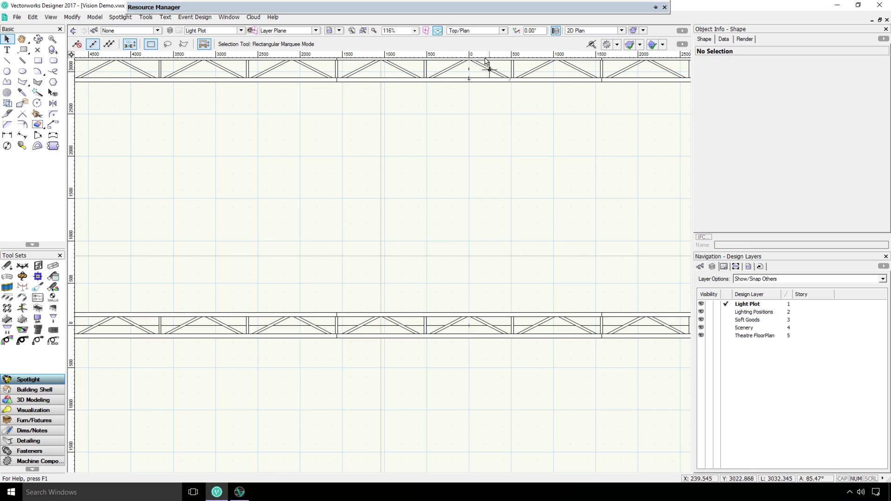
mouse_move(279, 7)
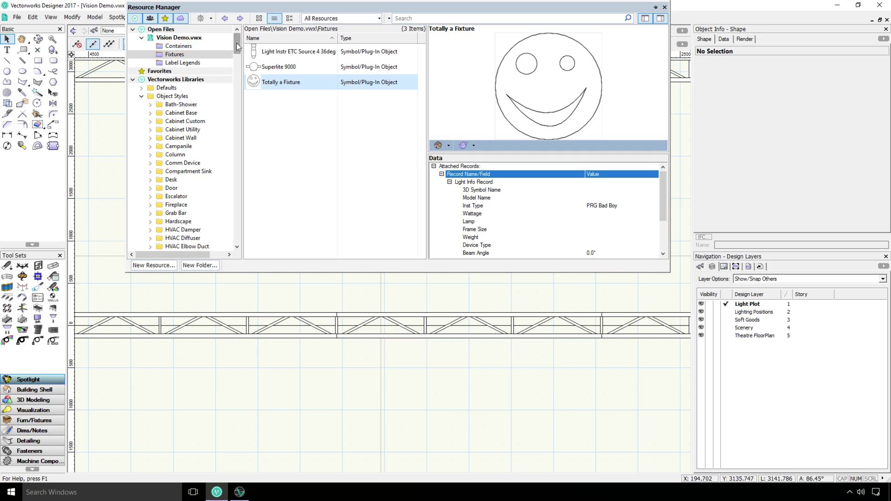
left_click_drag(234, 46, 234, 93)
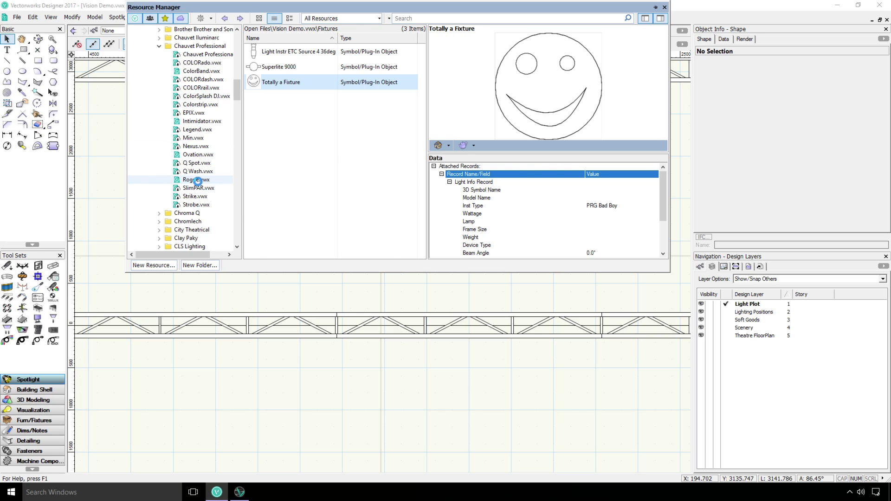
left_click(198, 181)
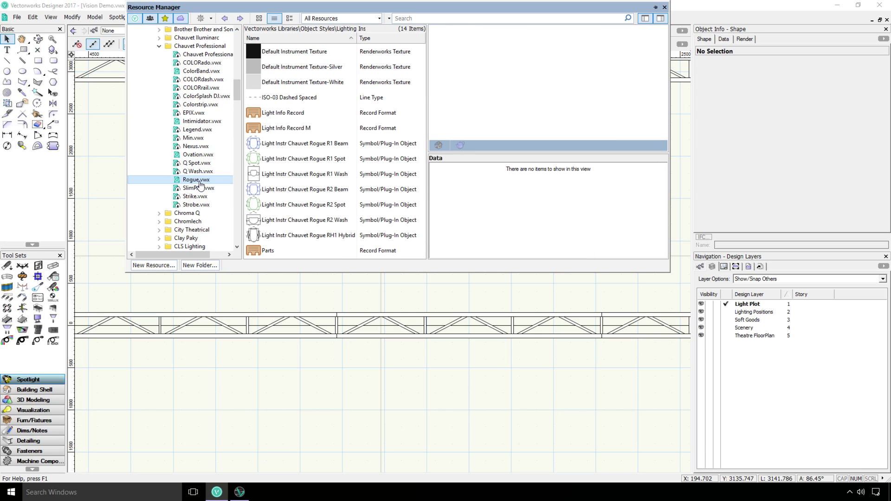
left_click(324, 178)
left_click(511, 233)
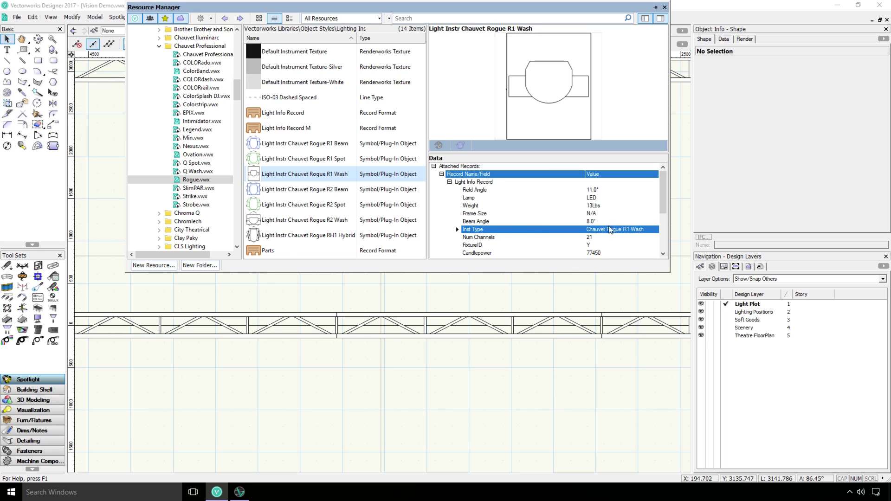
scroll(214, 46, "up", 15)
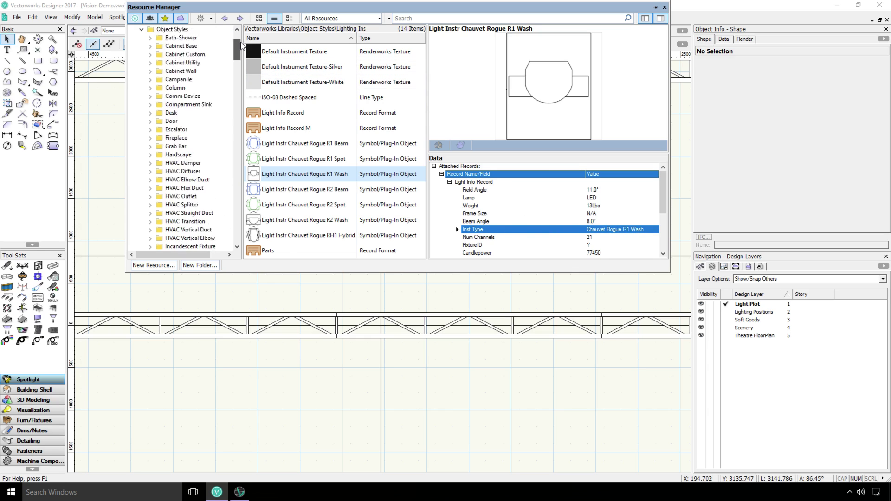
Step: Attach a Light Info Record to Superlite 9000 with Inst Type 'Chauvet Rogue R1 Wash'
left_click(174, 55)
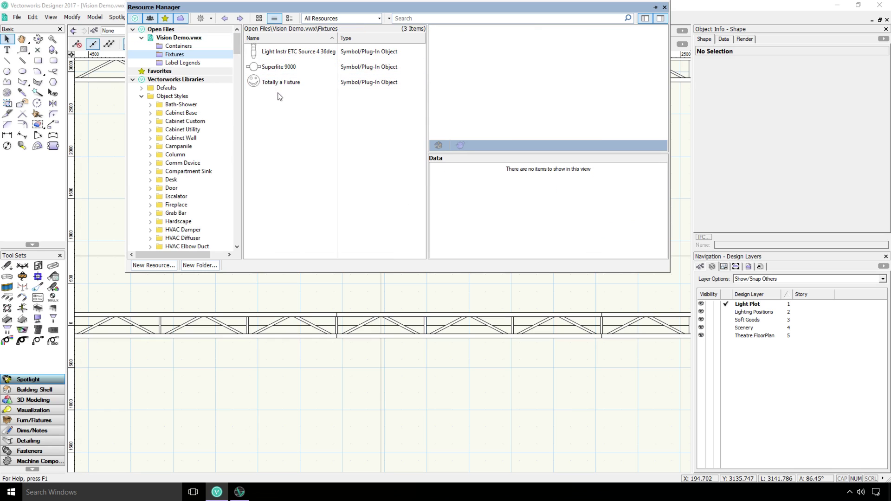
left_click(295, 69)
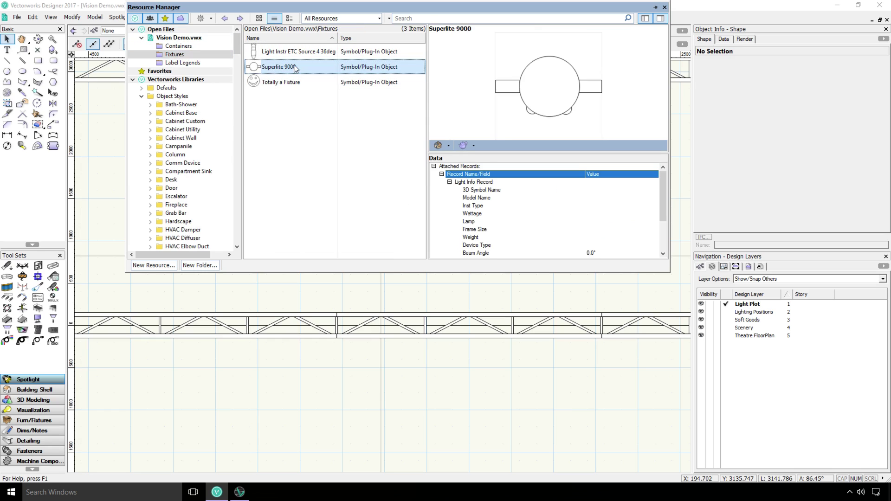
right_click(295, 68)
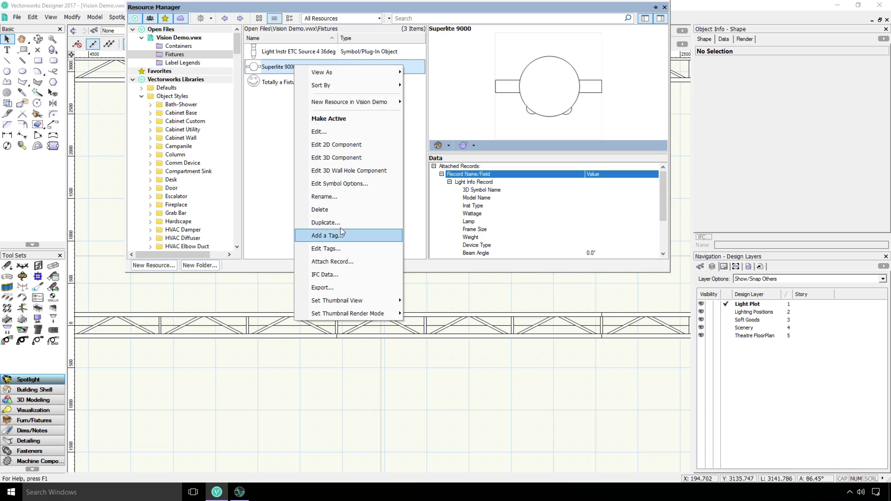
left_click(341, 262)
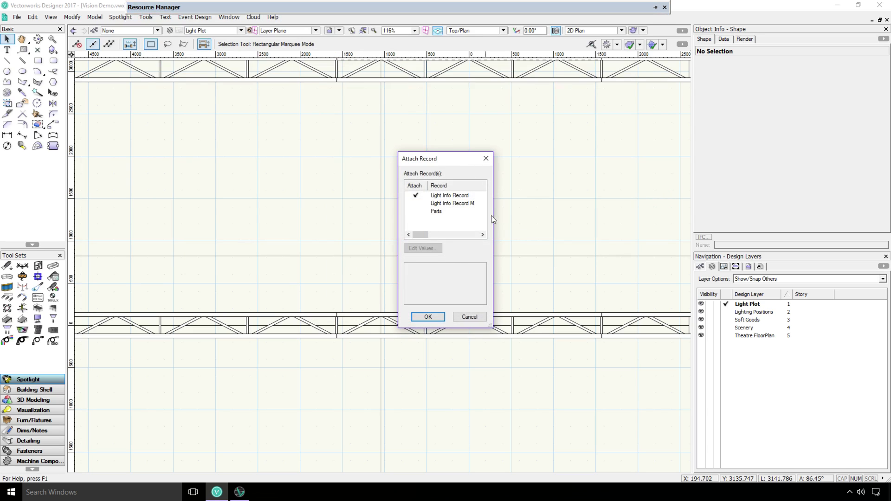
left_click(415, 197)
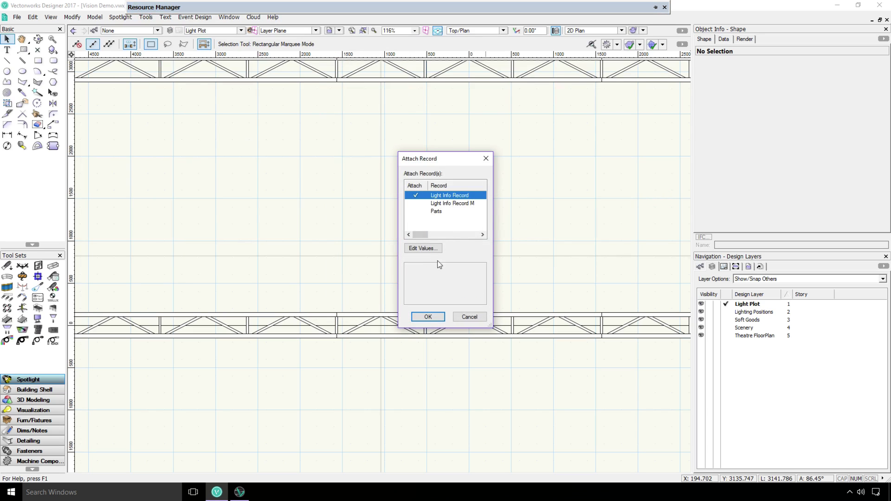
left_click(424, 249)
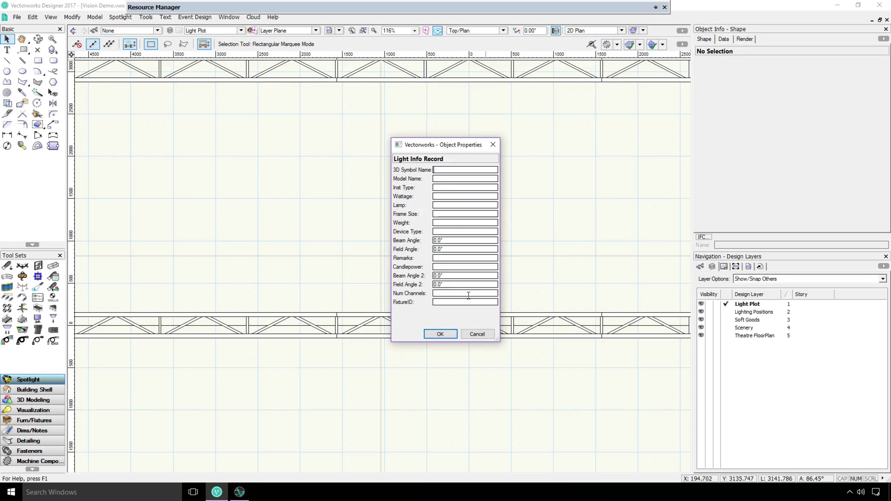
right_click(452, 188)
left_click(479, 229)
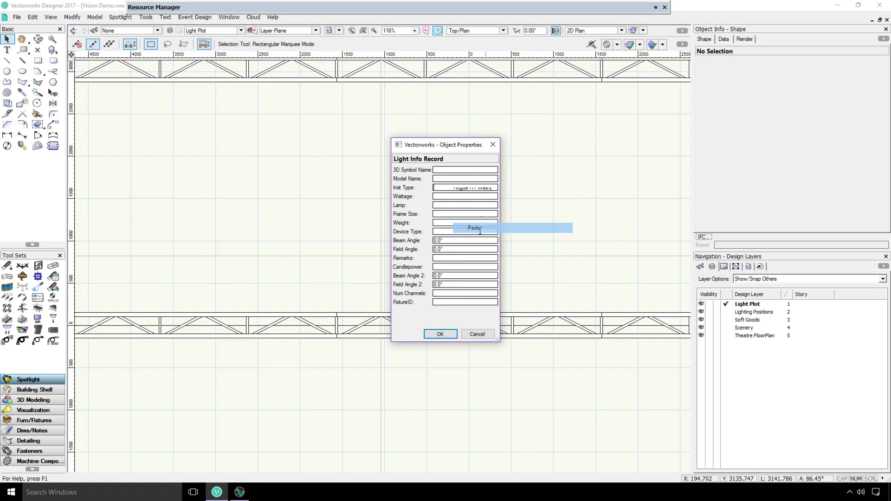
left_click(451, 336)
left_click(427, 317)
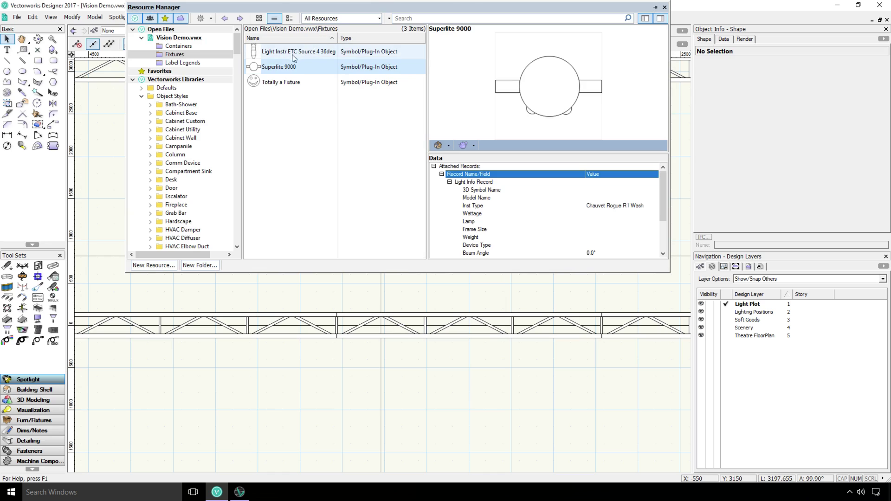
Step: Place a Superlite 9000 lighting instrument at the centre of the plan
double_click(278, 67)
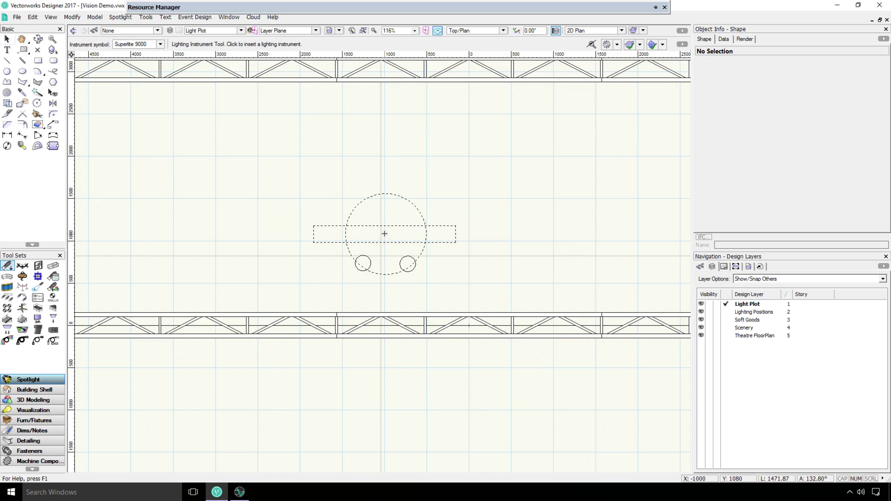
left_click(384, 234)
left_click(7, 39)
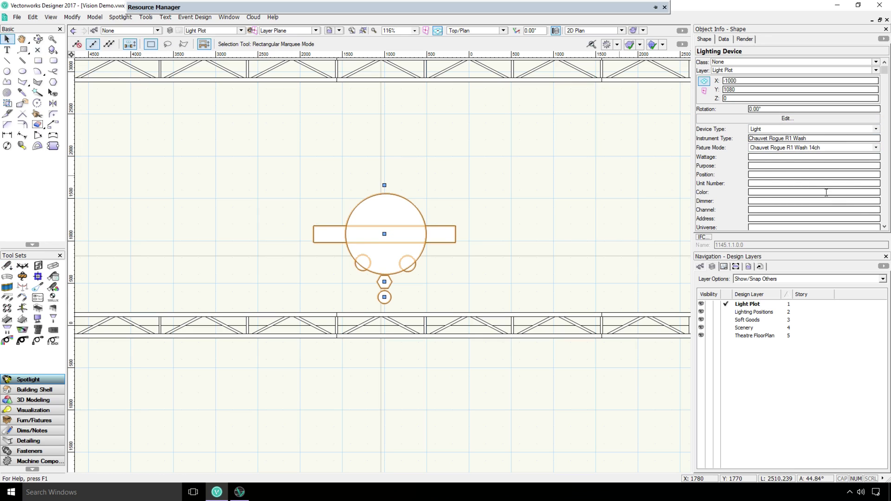
Step: Send the drawing to Vision without saving the old scene and expand New Layer
left_click(17, 17)
left_click(77, 176)
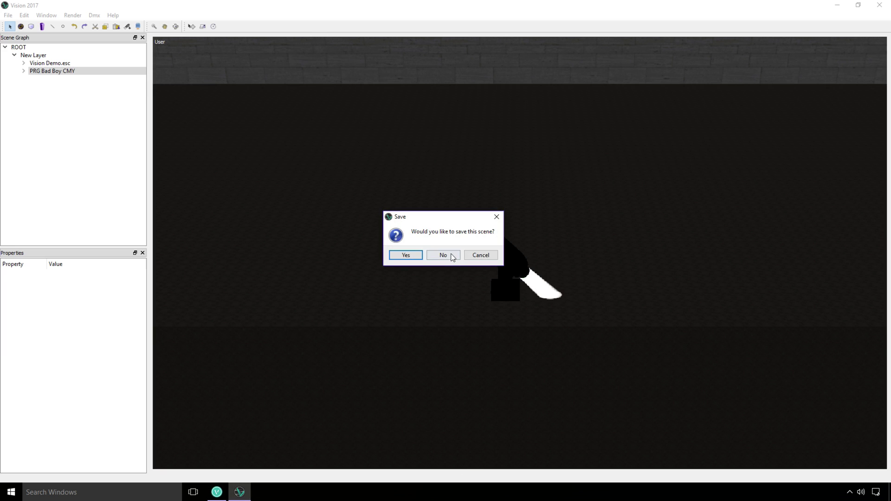
left_click(452, 258)
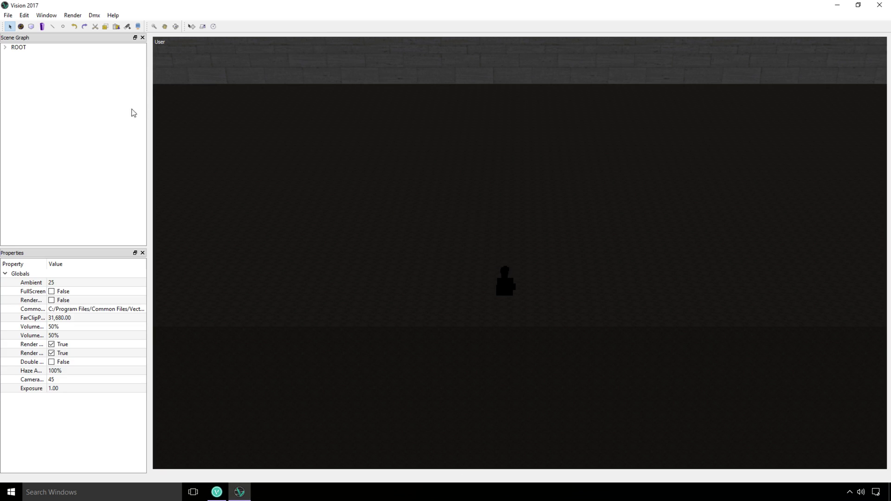
left_click(13, 57)
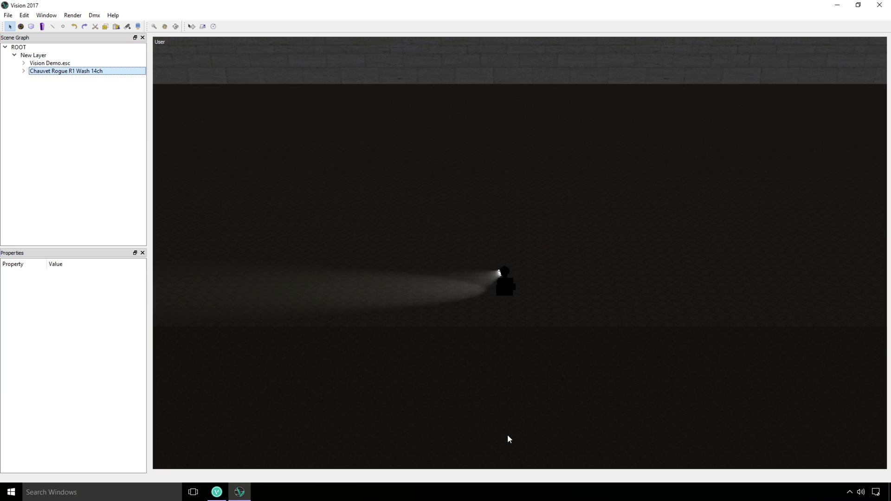
Step: Review the fixture's Fixture Mode options in Object Info, then view the Rogue R1 Wash beam in Vision
left_click(216, 495)
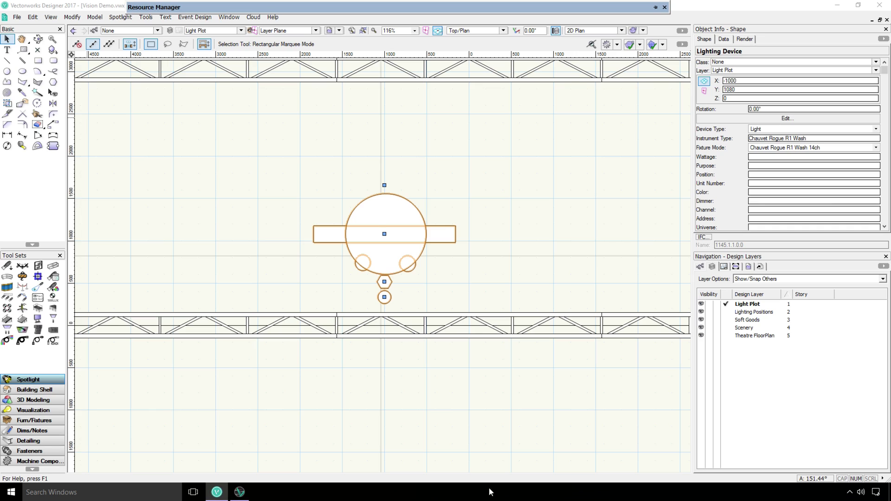
left_click(850, 150)
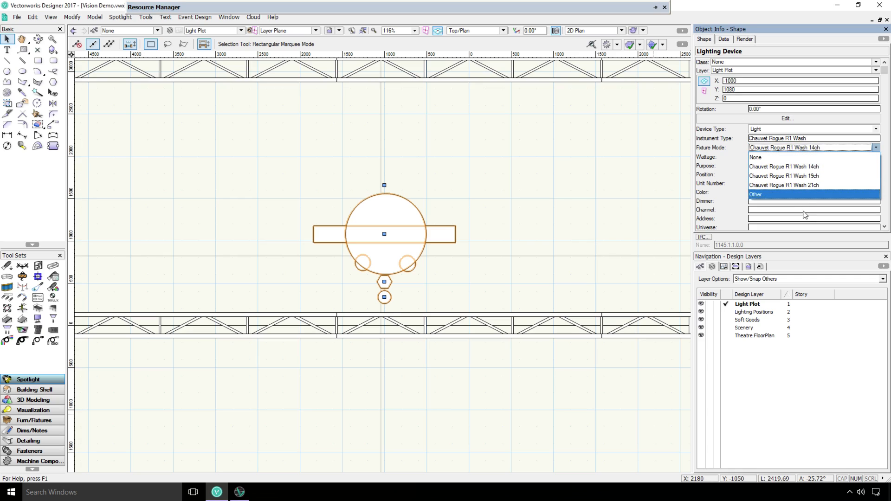
left_click(230, 497)
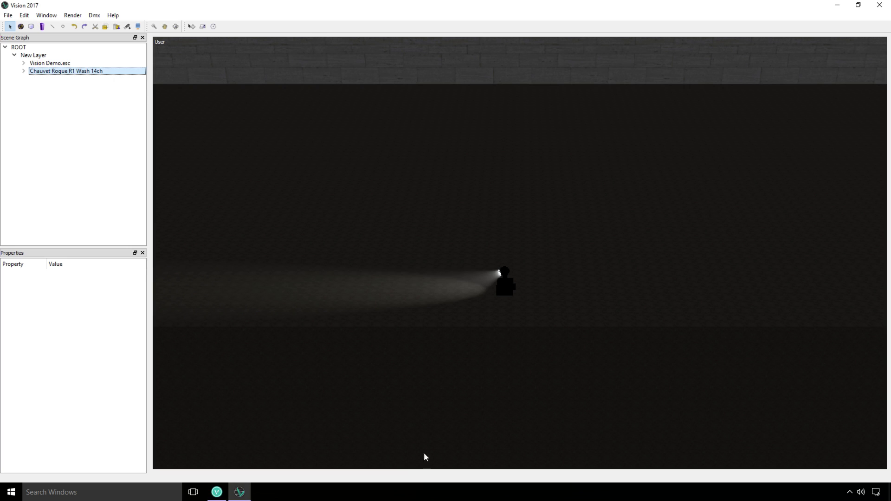